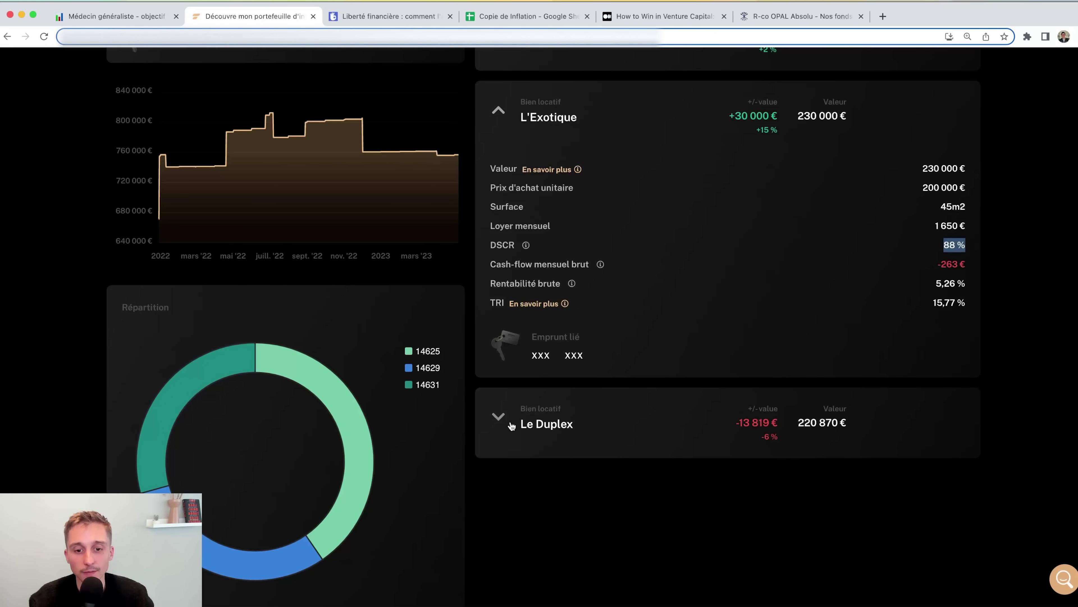
Expand the Le Duplex rental property and compare its DSCR, monthly cash flow and TRI with those of L'Exotique.
left_click(499, 417)
scroll(502, 421, "down", 2)
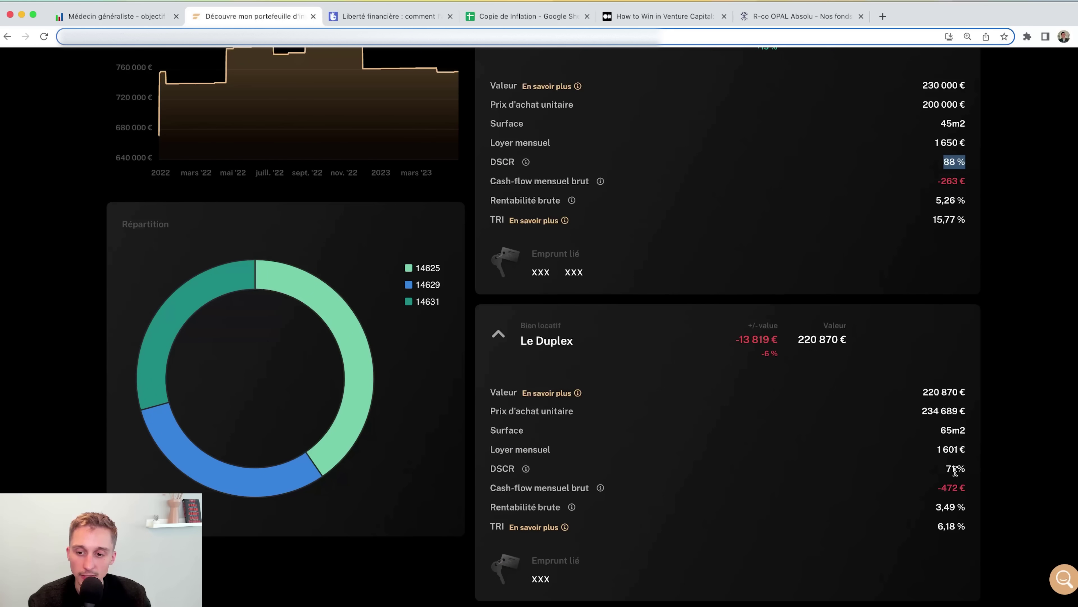
left_click_drag(956, 470, 949, 484)
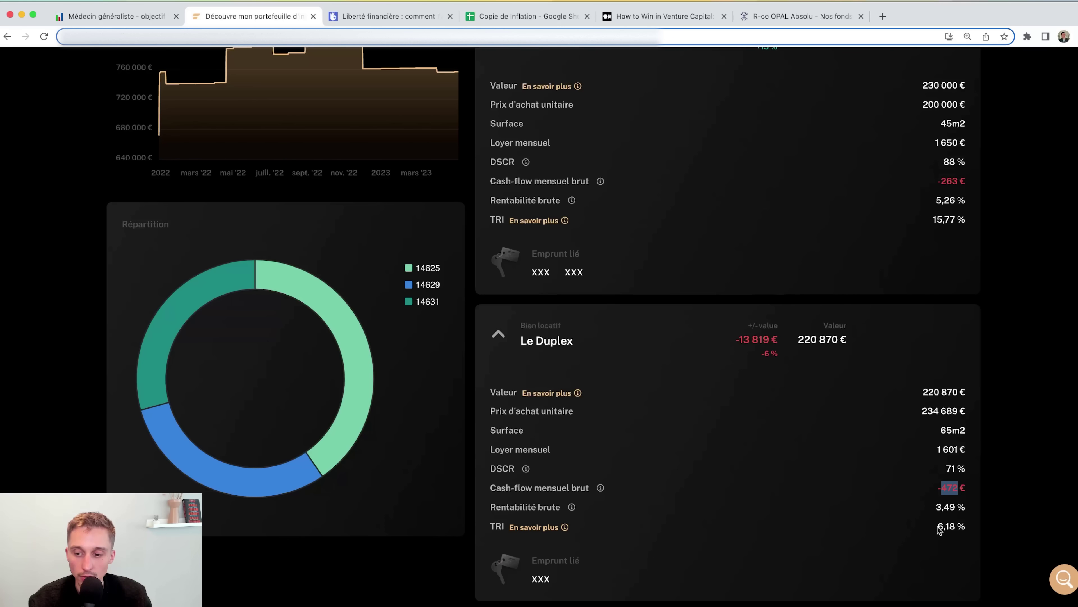
left_click_drag(933, 221, 981, 225)
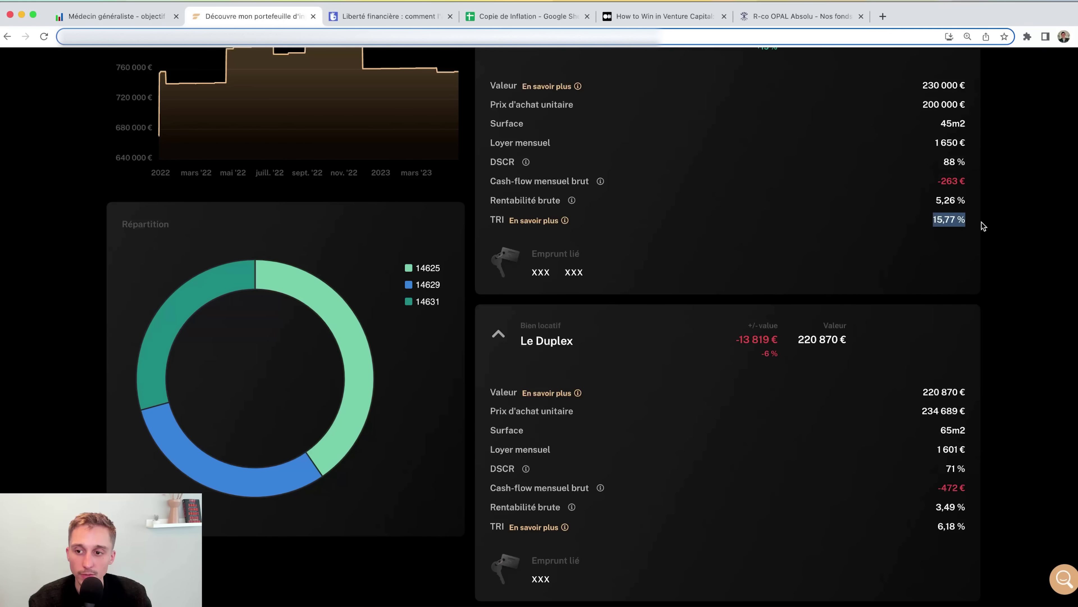
left_click(982, 226)
left_click_drag(938, 527, 980, 535)
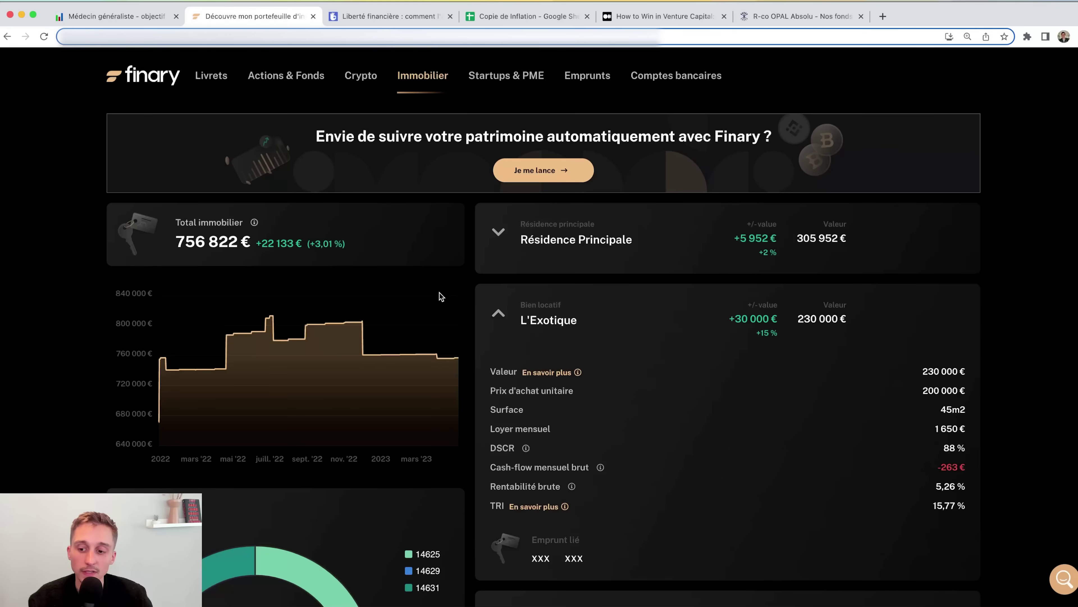
scroll(440, 293, "down", 3)
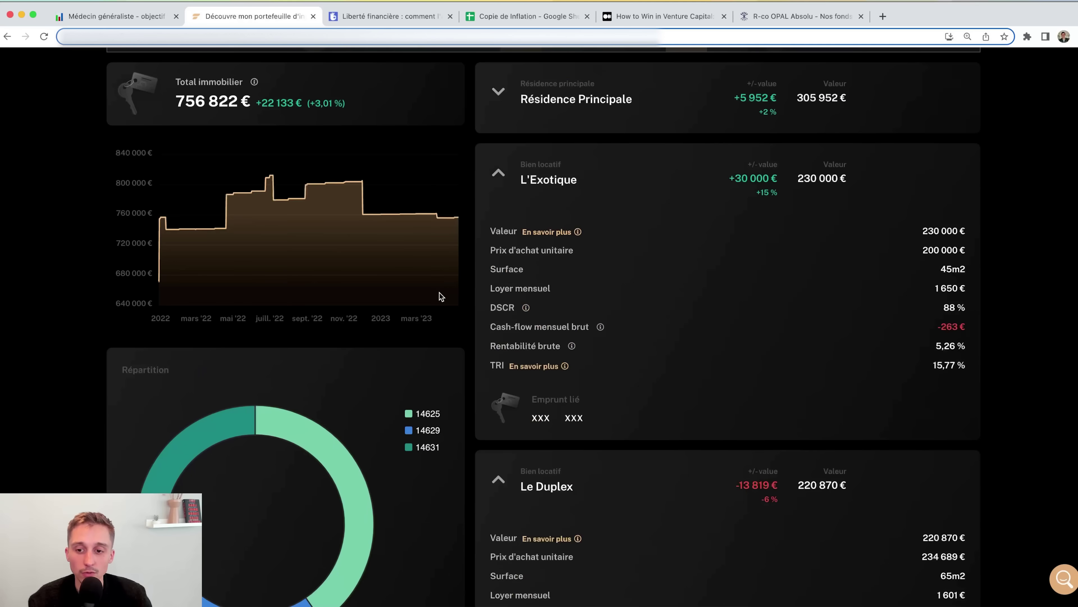
scroll(440, 293, "up", 3)
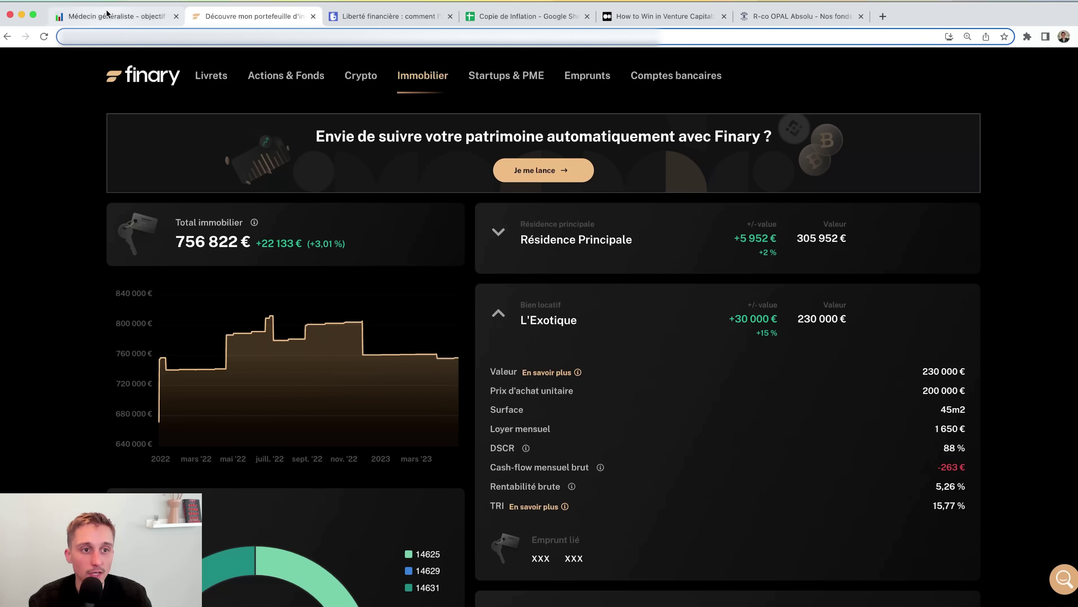
Open the Emprunts overview and highlight the available borrowing capacity (Capacité disponible).
left_click(589, 82)
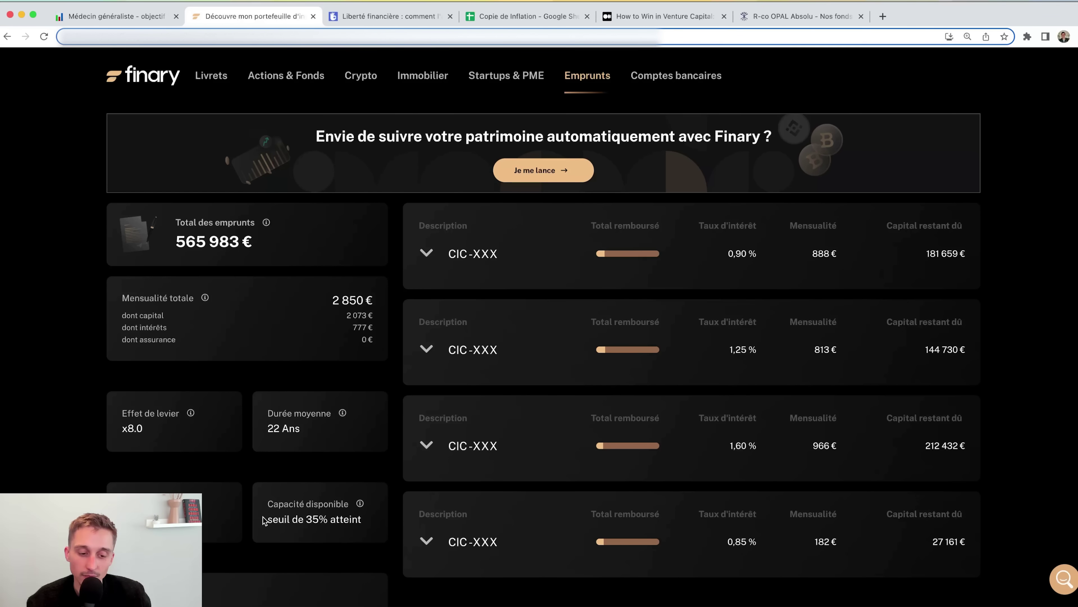
left_click_drag(268, 519, 360, 517)
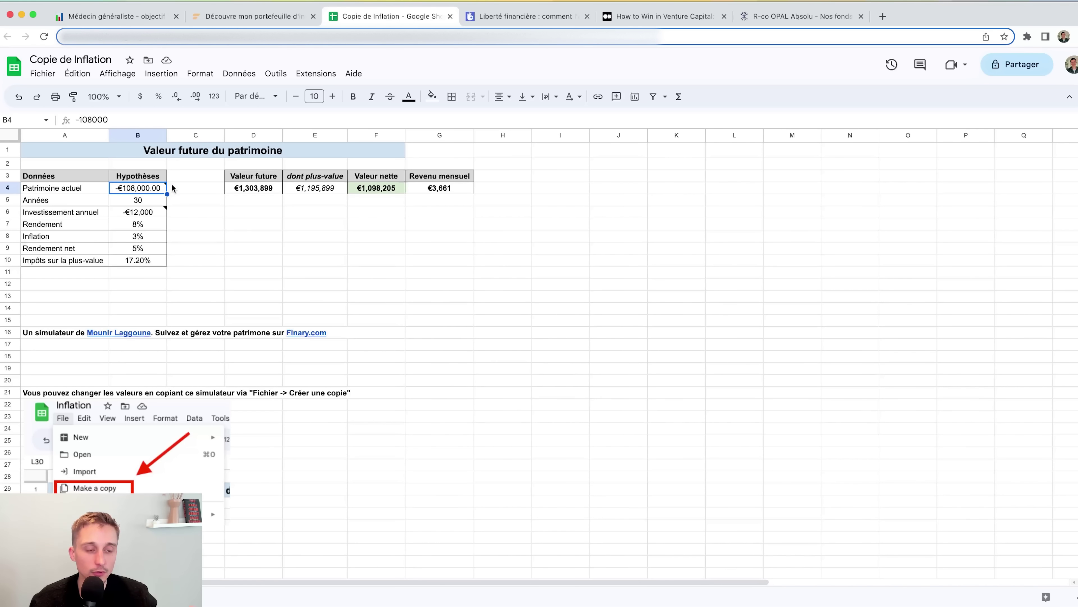
In the Copie de Inflation spreadsheet, review the Hypothèses cells from current wealth down to the capital-gains tax rate.
mouse_move(161, 188)
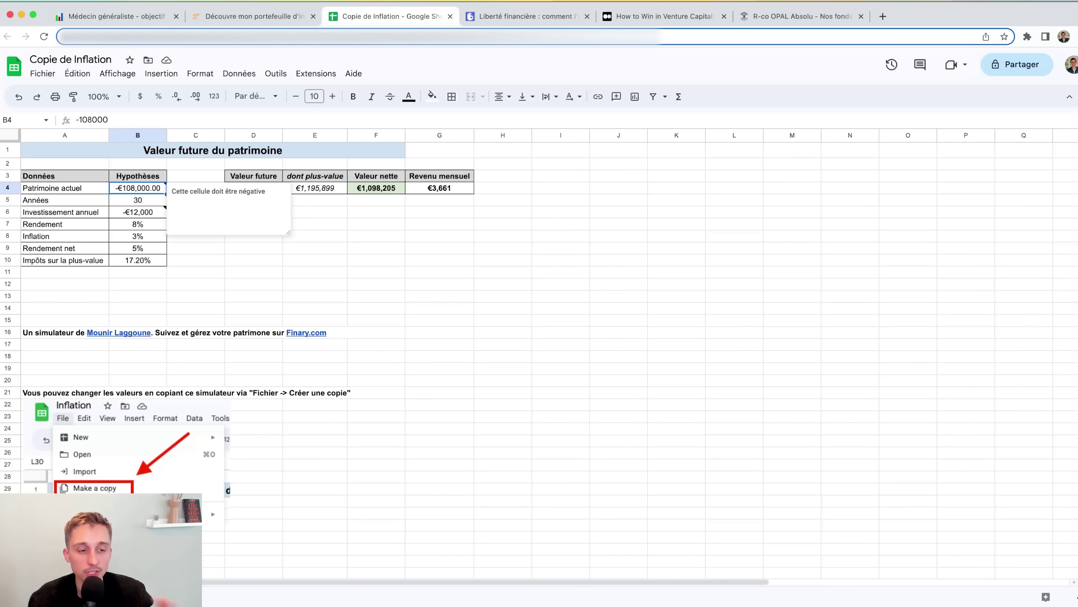
left_click(138, 199)
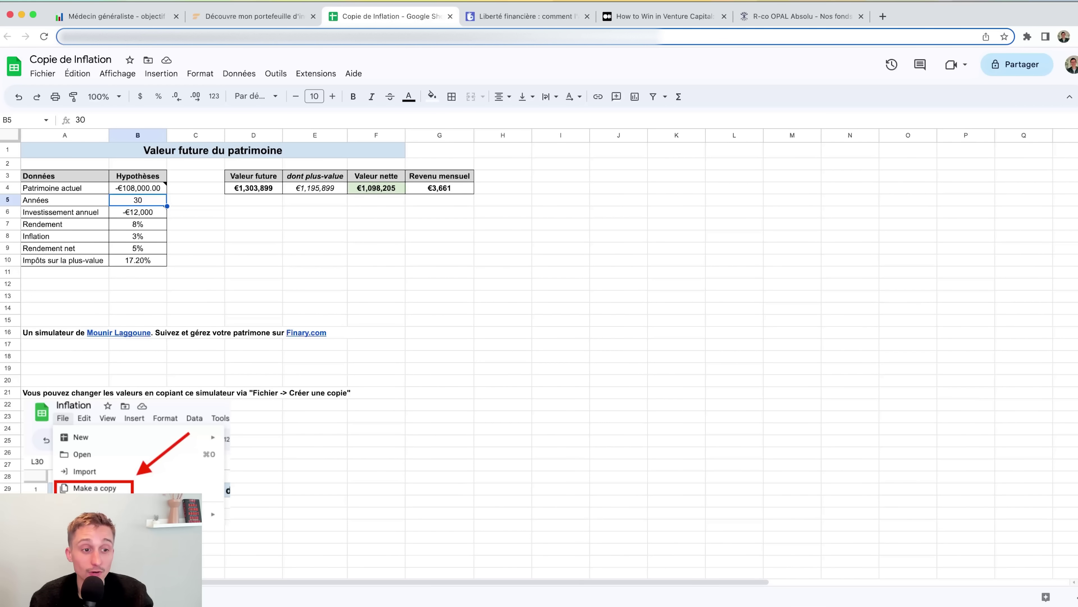
left_click(137, 212)
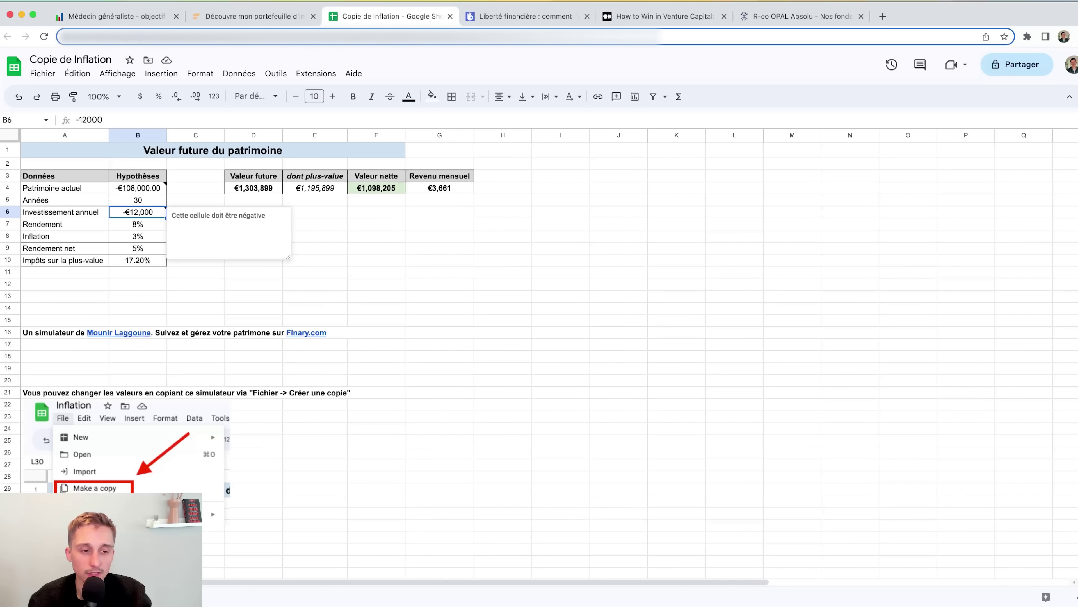
left_click(138, 224)
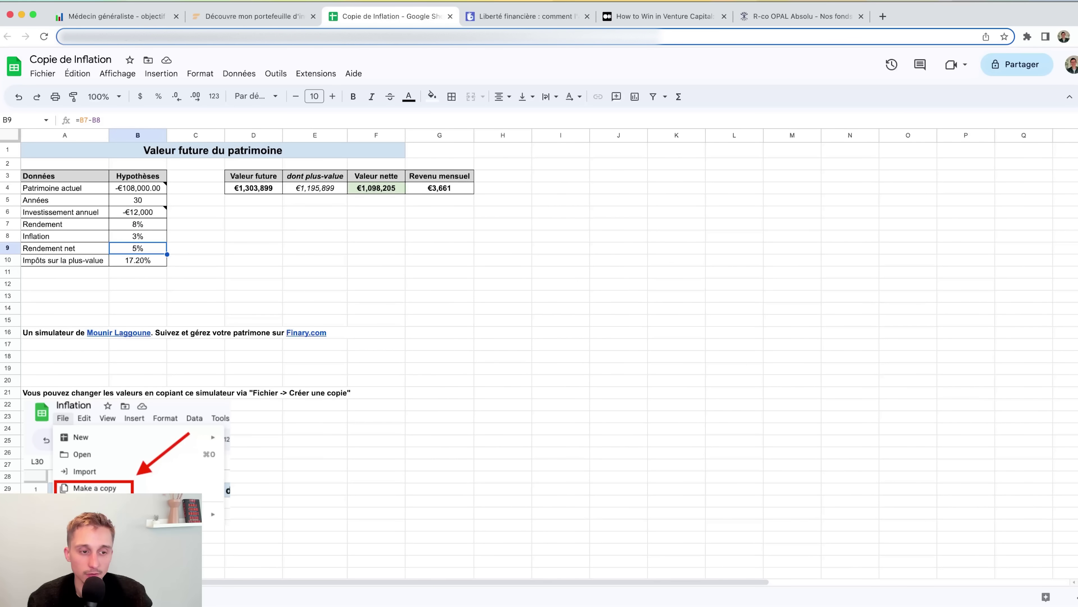
left_click(138, 260)
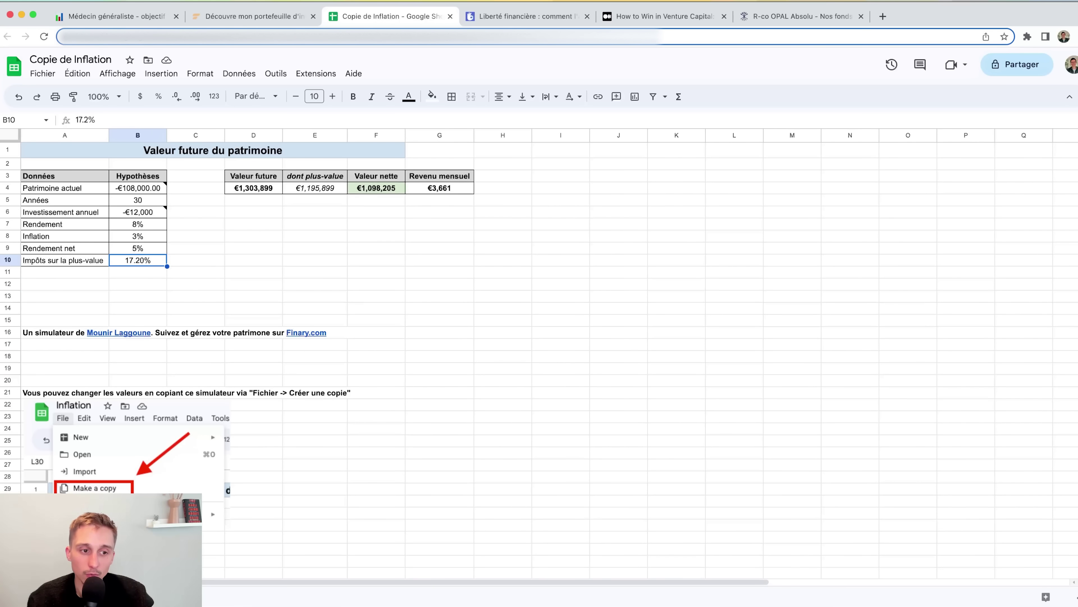
Rename the "Impôts sur la plus-value" label in cell A10 to "Taxes".
left_click(64, 260)
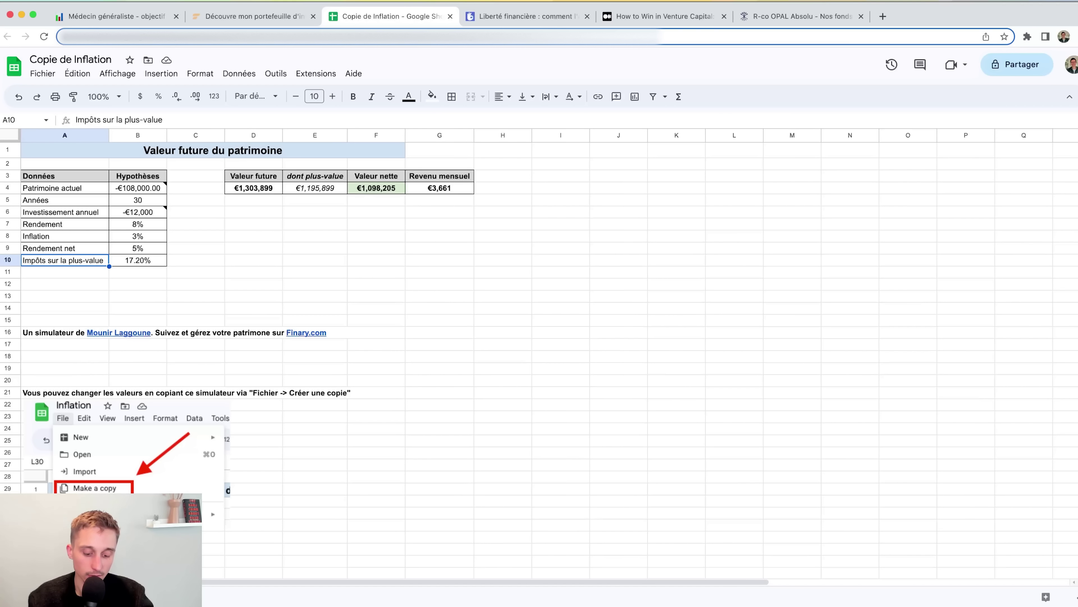
type("Taxes")
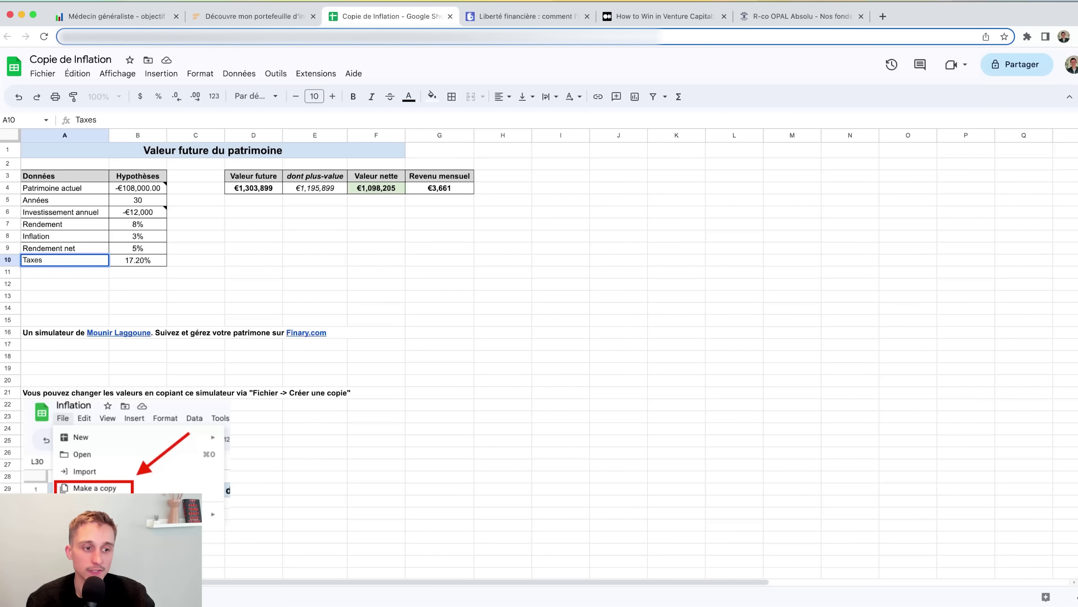
key("Tab")
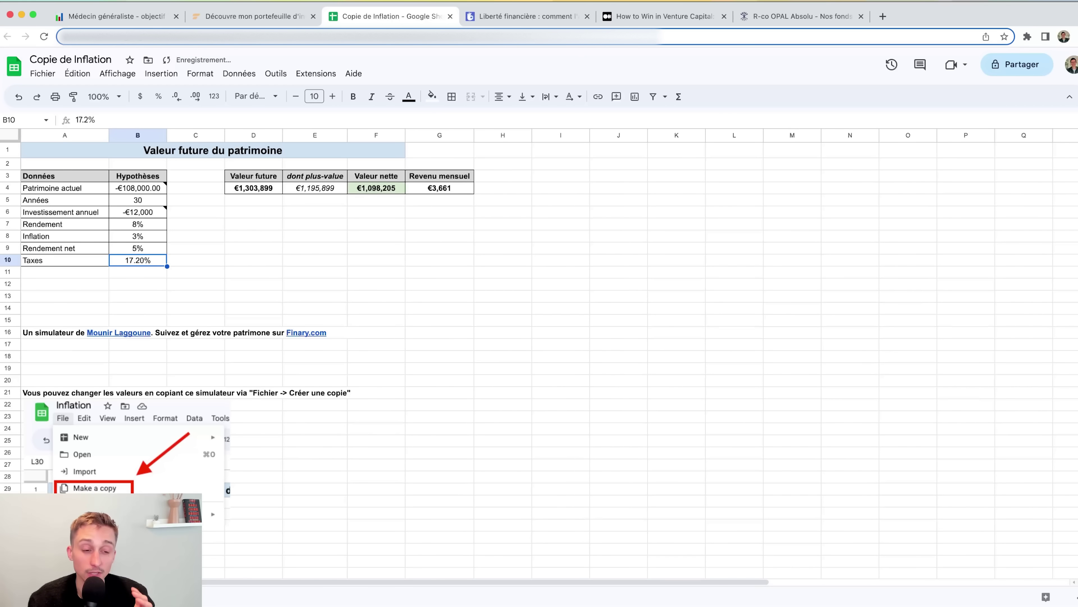
Examine the result cells D4 to G4 for future value, capital gain, net value and monthly income.
key("Right")
key("Up")
key("Up")
key("Up")
key("Up")
key("Up")
key("Up")
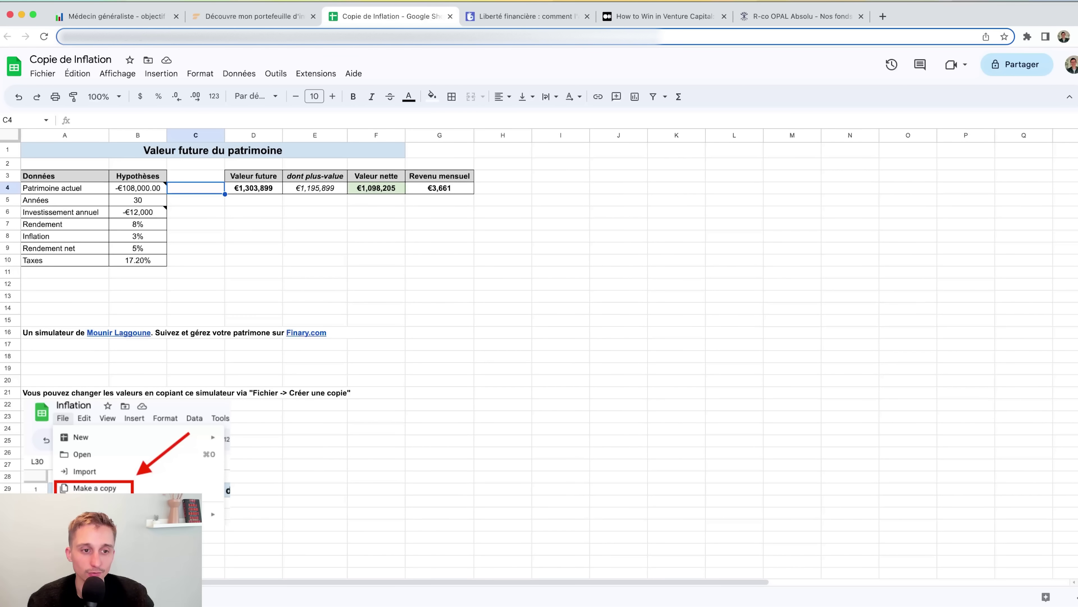
left_click(253, 188)
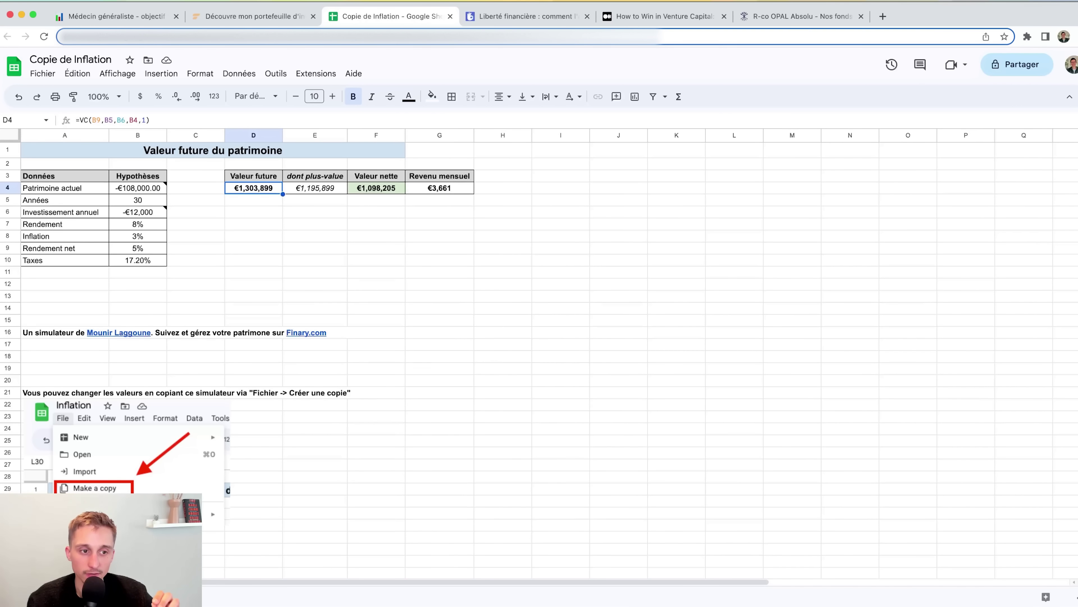
left_click(314, 188)
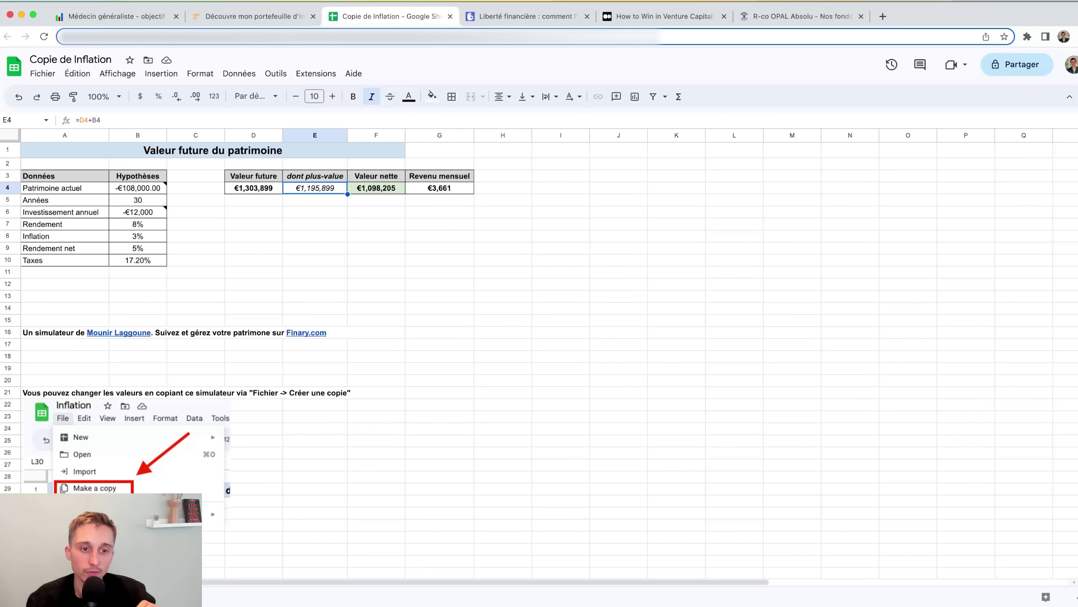
left_click(376, 188)
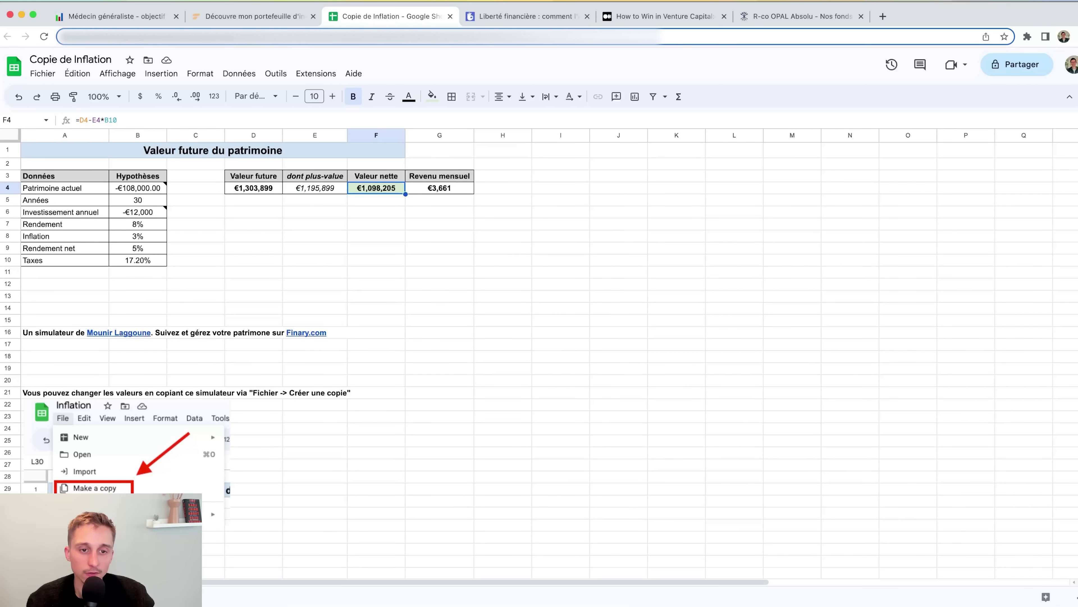
left_click(440, 188)
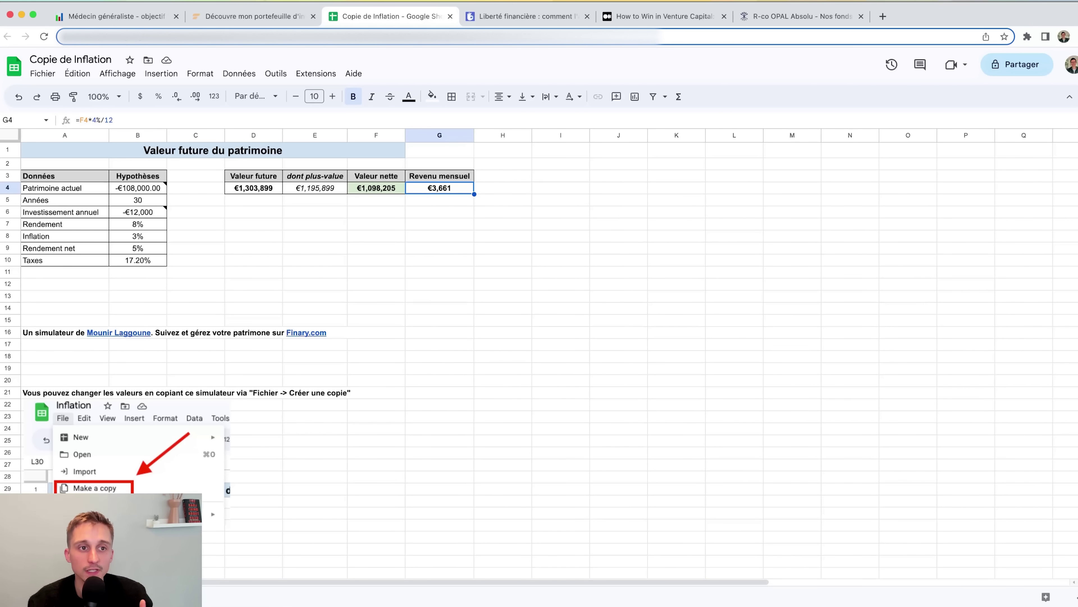
Switch to the Finary portfolio page and highlight the monthly rents of L'Exotique and Le Duplex.
left_click(254, 18)
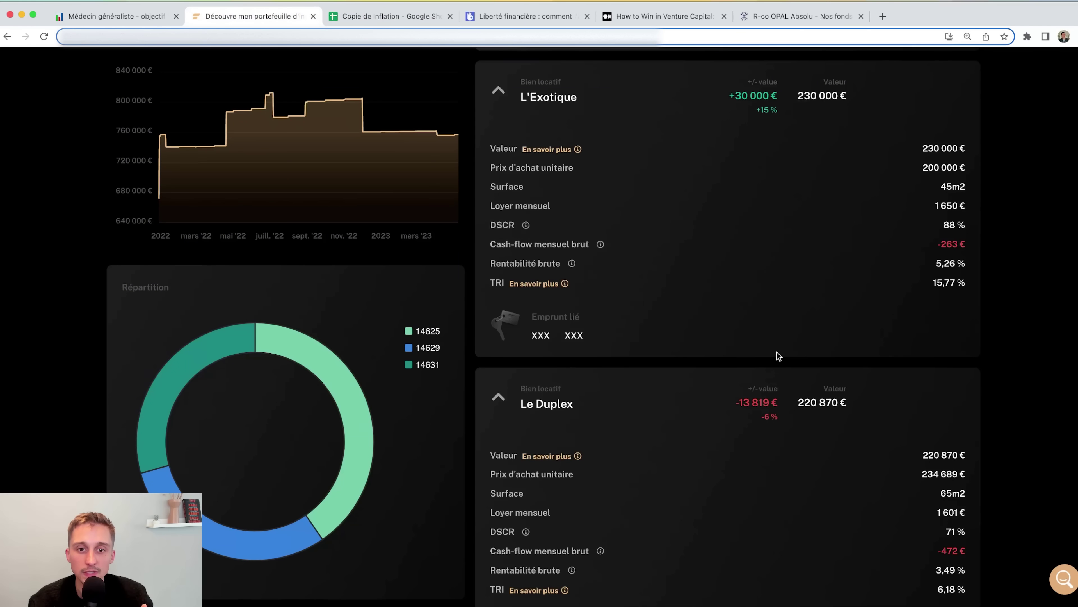
scroll(777, 352, "up", 2)
double_click(938, 254)
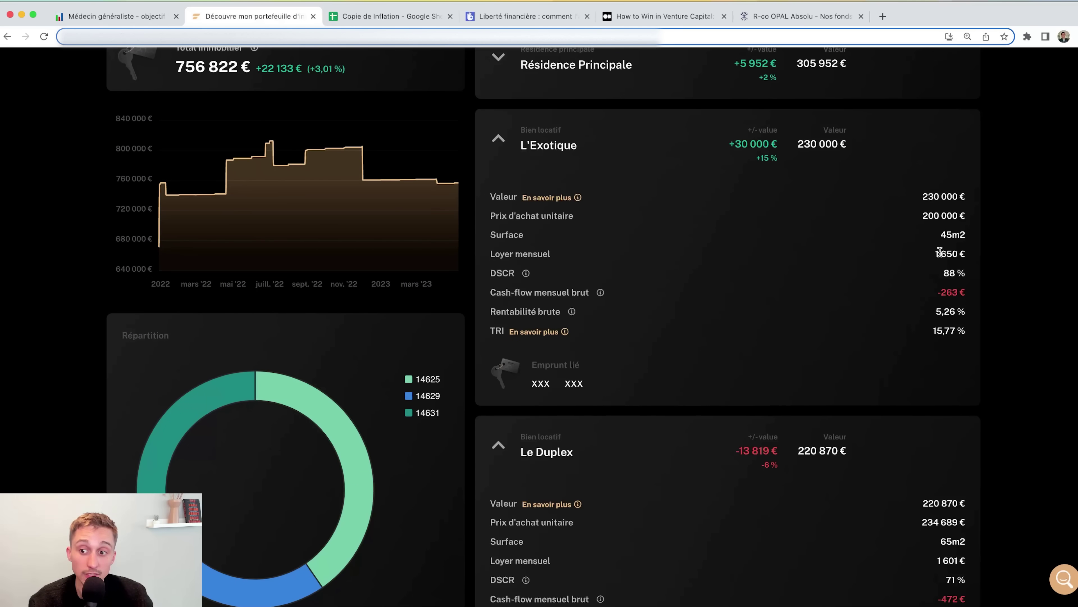
scroll(968, 256, "down", 3)
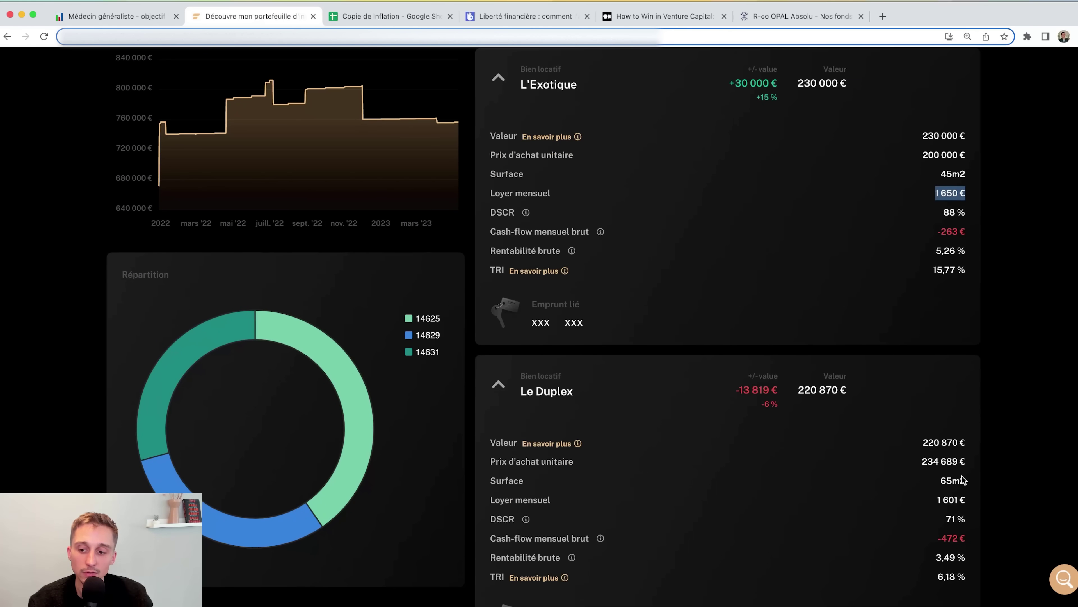
scroll(938, 475, "down", 1)
left_click_drag(938, 478, 942, 478)
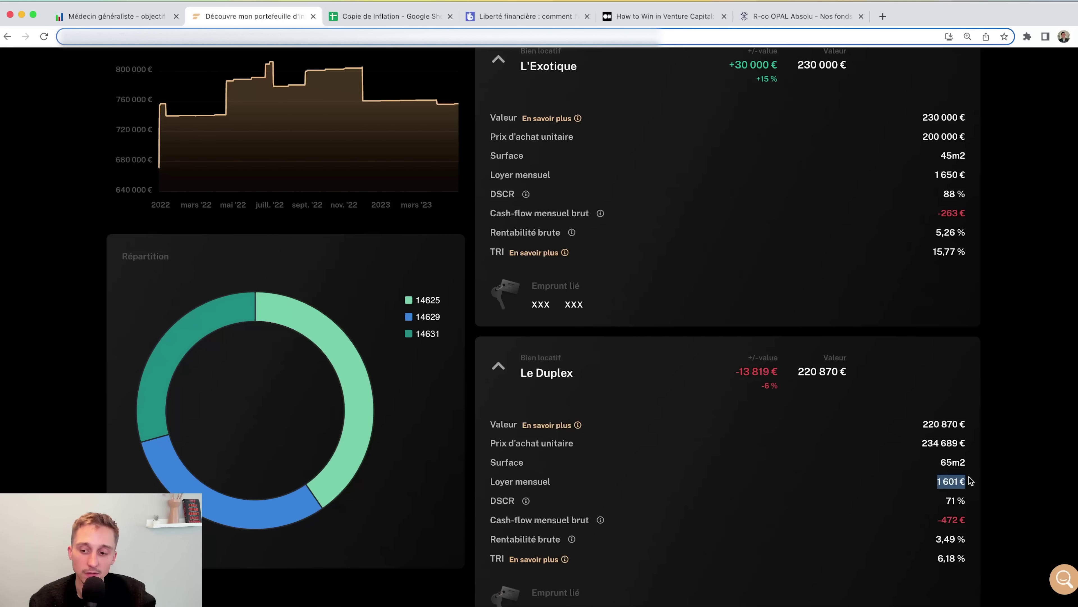
Return to the Copie de Inflation spreadsheet and set Patrimoine actuel in cell B4 to -370000.
key("ctrl+Tab")
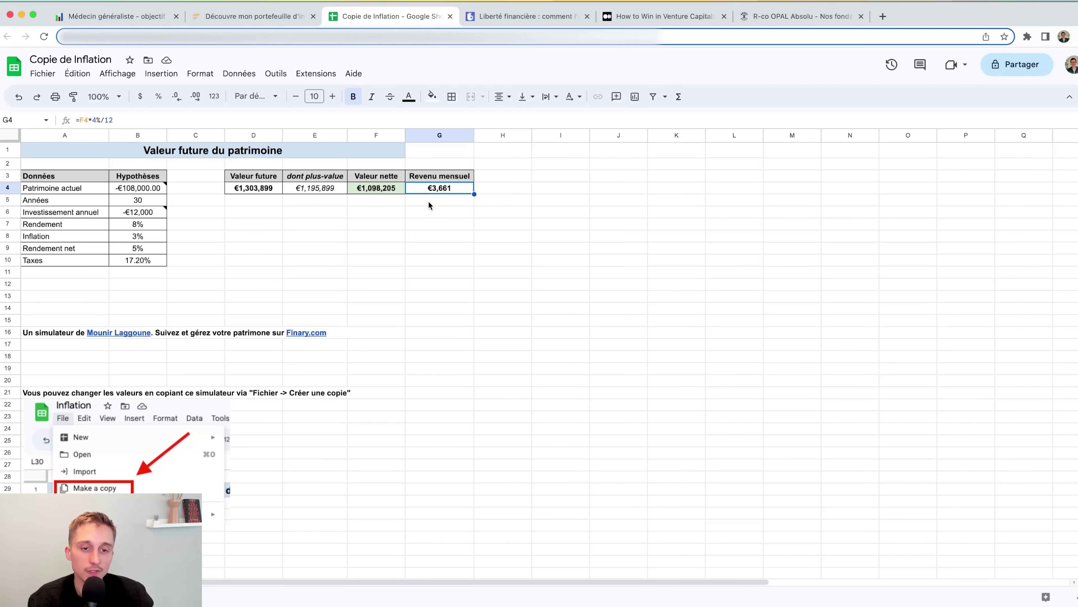
left_click(428, 202)
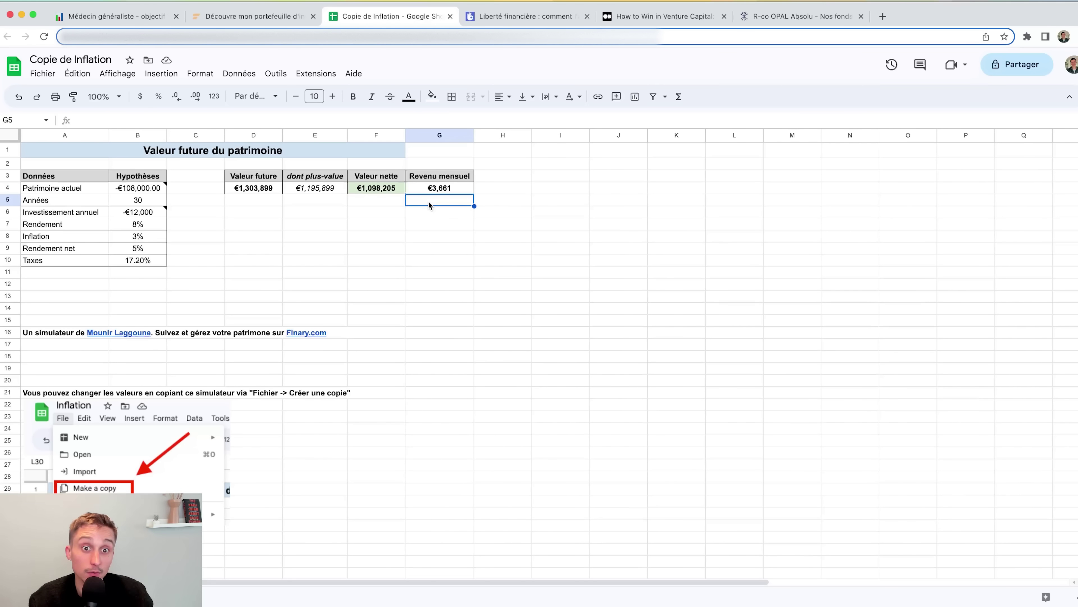
left_click(144, 192)
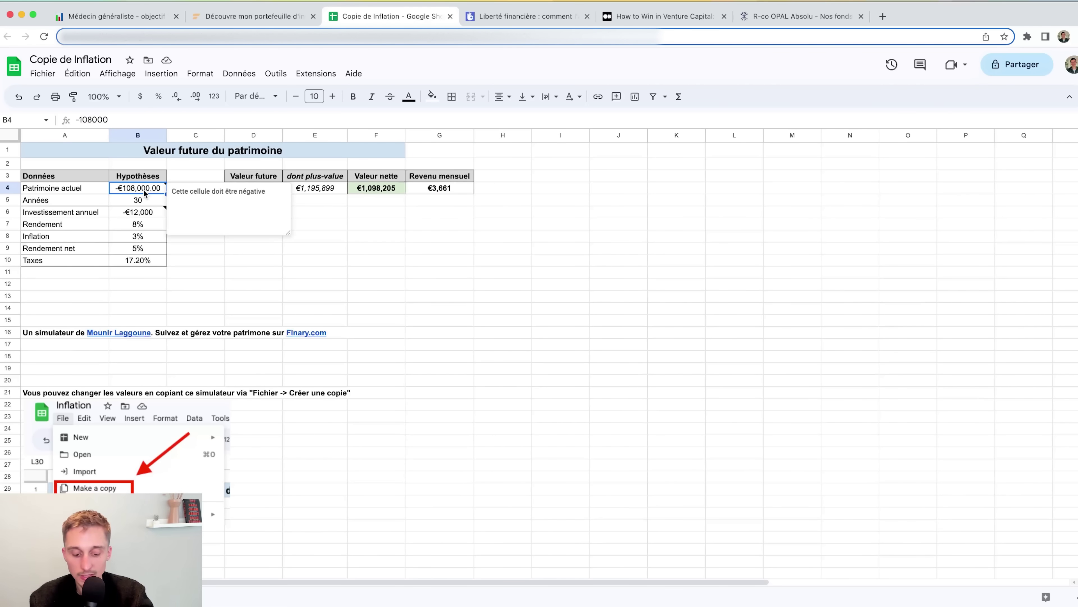
type("-370000")
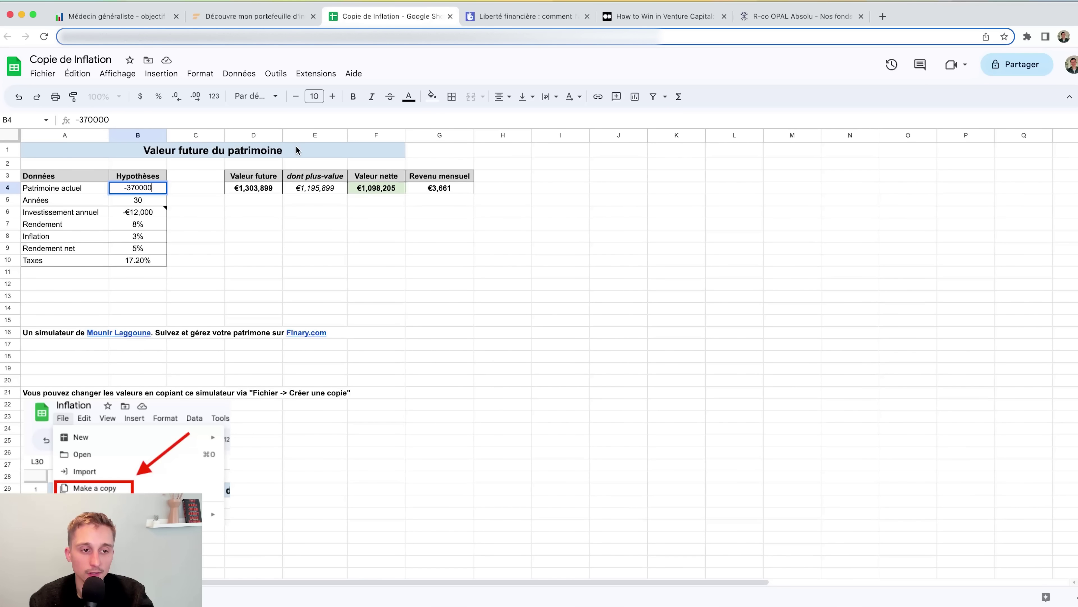
key("Return")
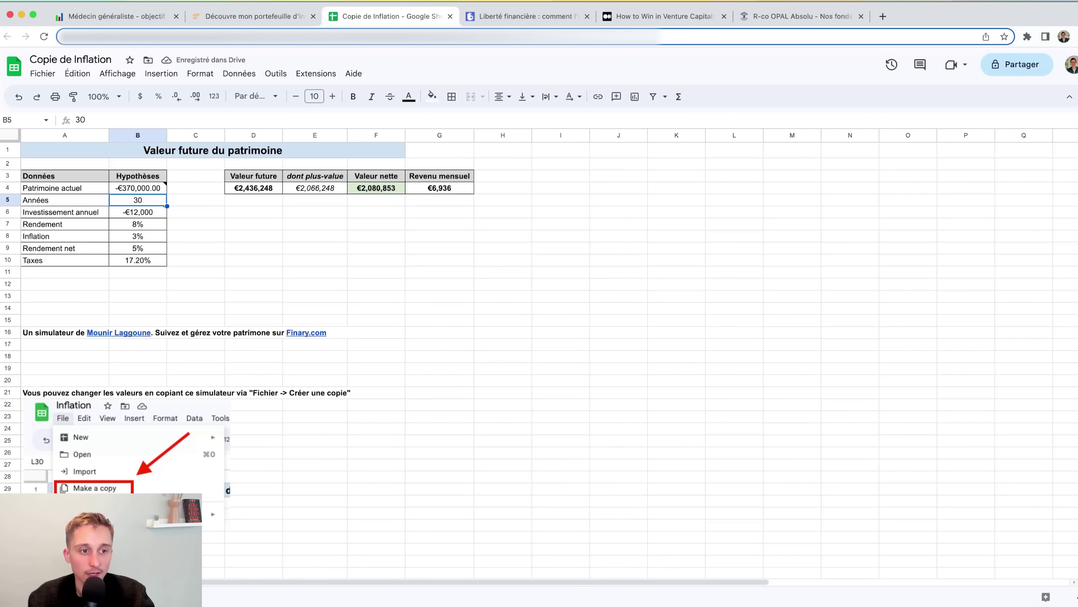
Check the recalculated future value, net value and monthly income in row 4.
key("Right")
key("Up")
key("Right")
key("Right")
left_click(253, 188)
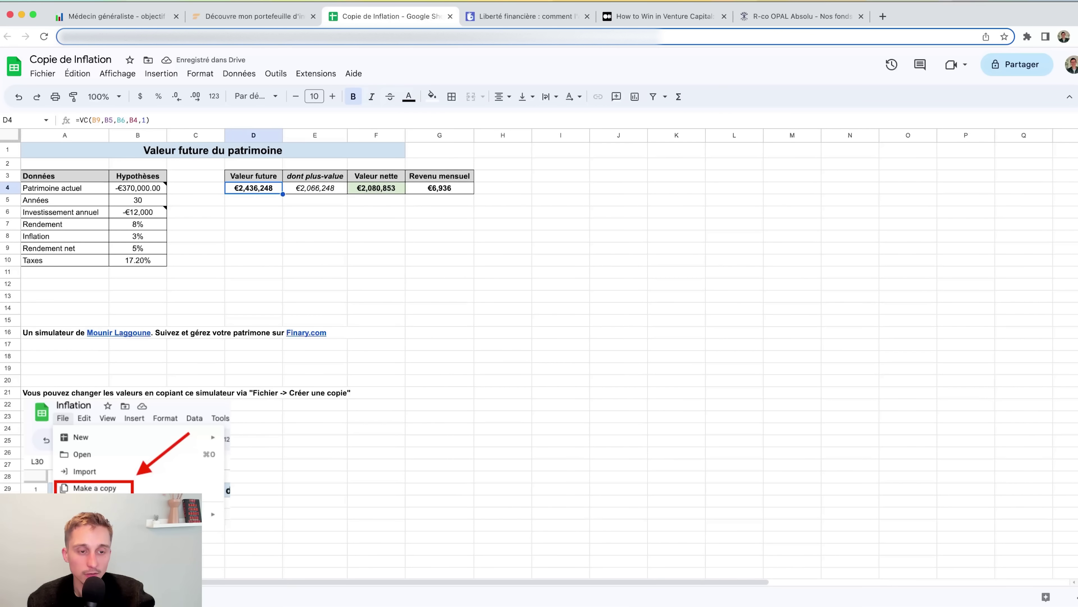
key("Right")
key("Right")
key("Right")
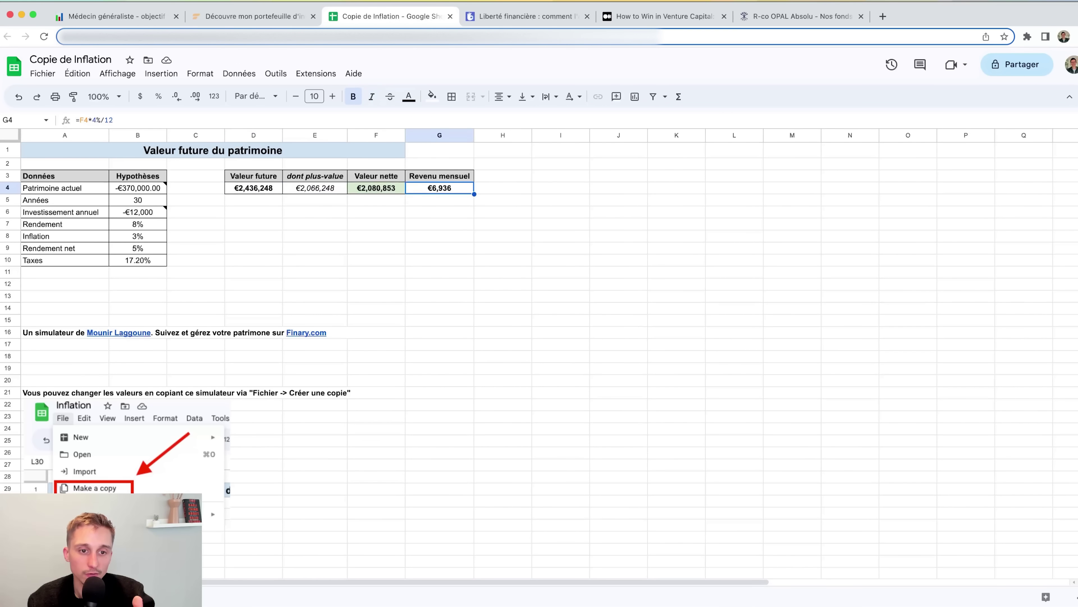
key("Left")
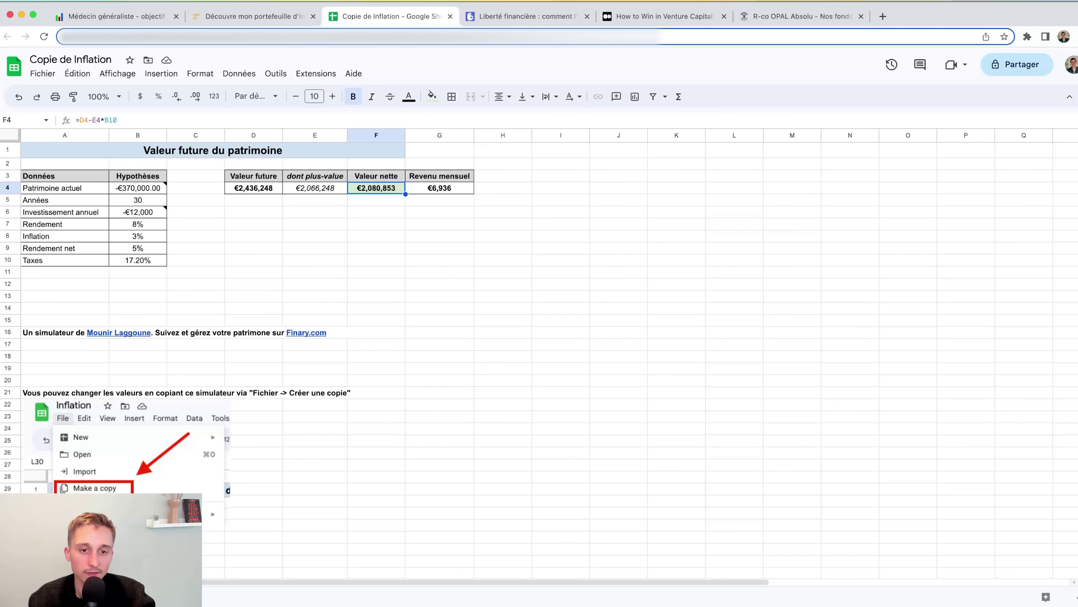
key("Right")
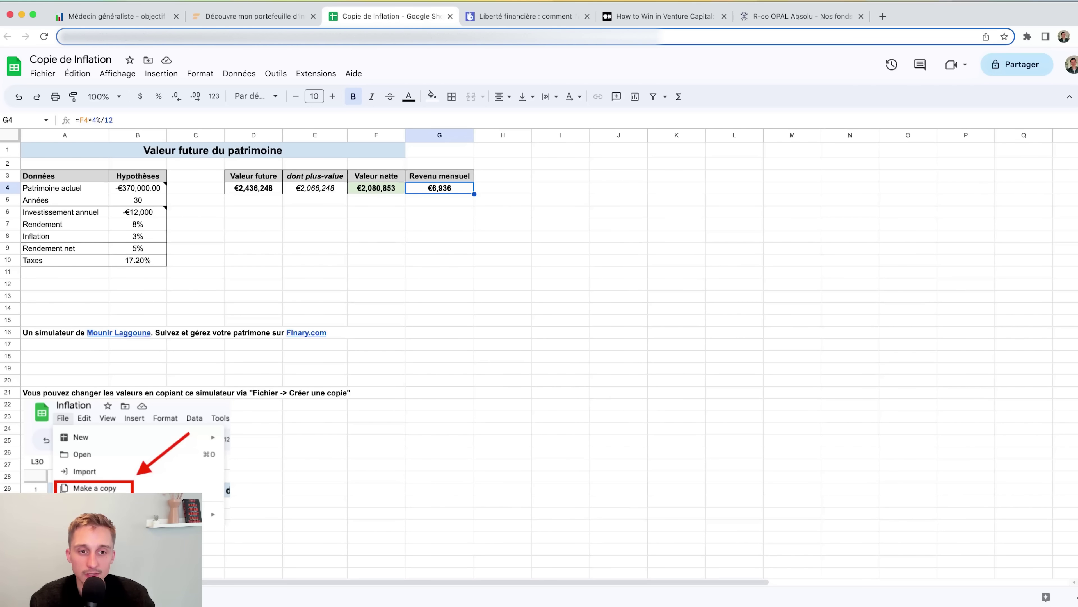
key("Down")
key("Left")
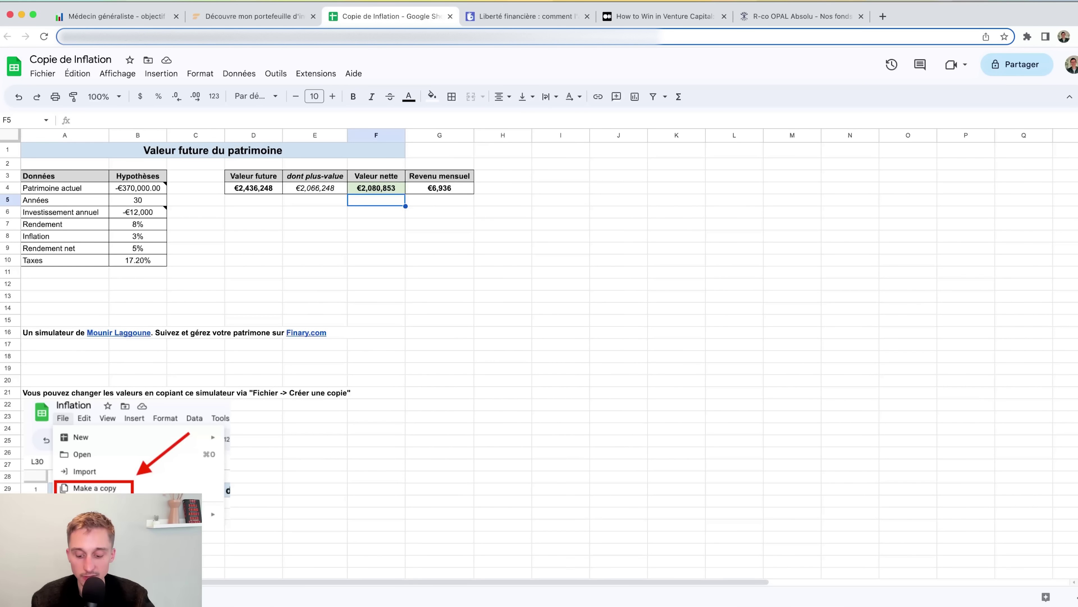
Calculate 2% of the net value in cell F5 with the formula =F4*2%.
type("=")
key("Up")
type("*")
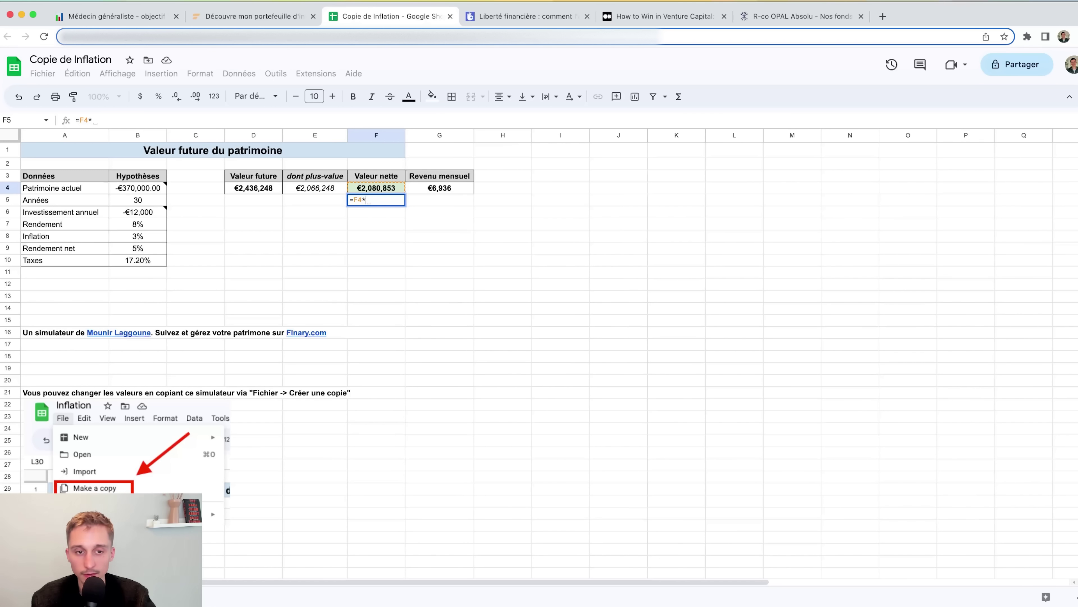
type("2%")
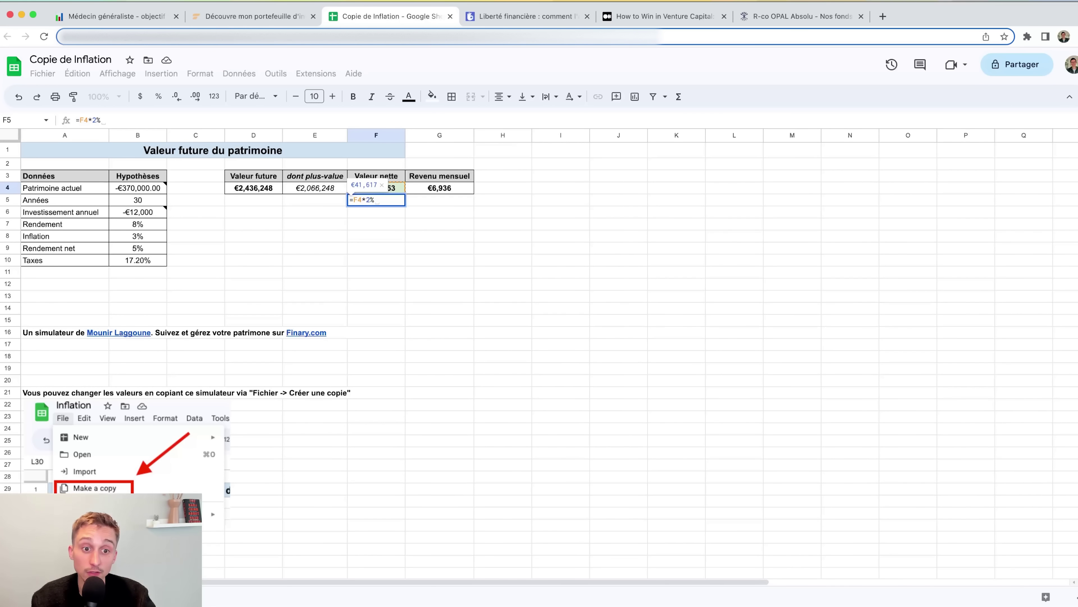
key("Return")
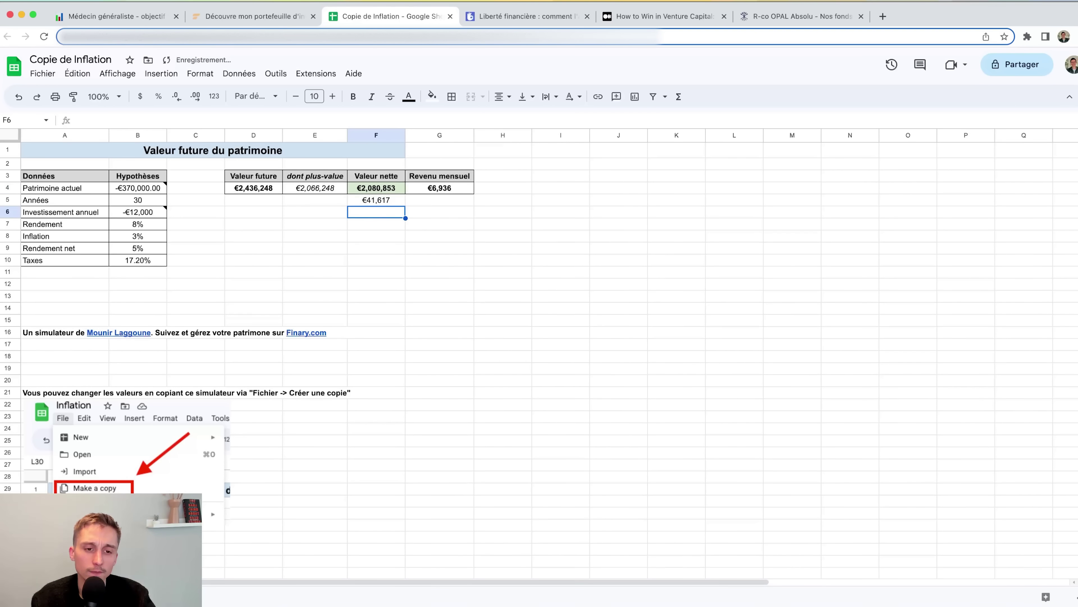
Convert the annual amount in cell F5 to a monthly one by extending the formula to =F4*2%/12.
key("Up")
left_click(241, 120)
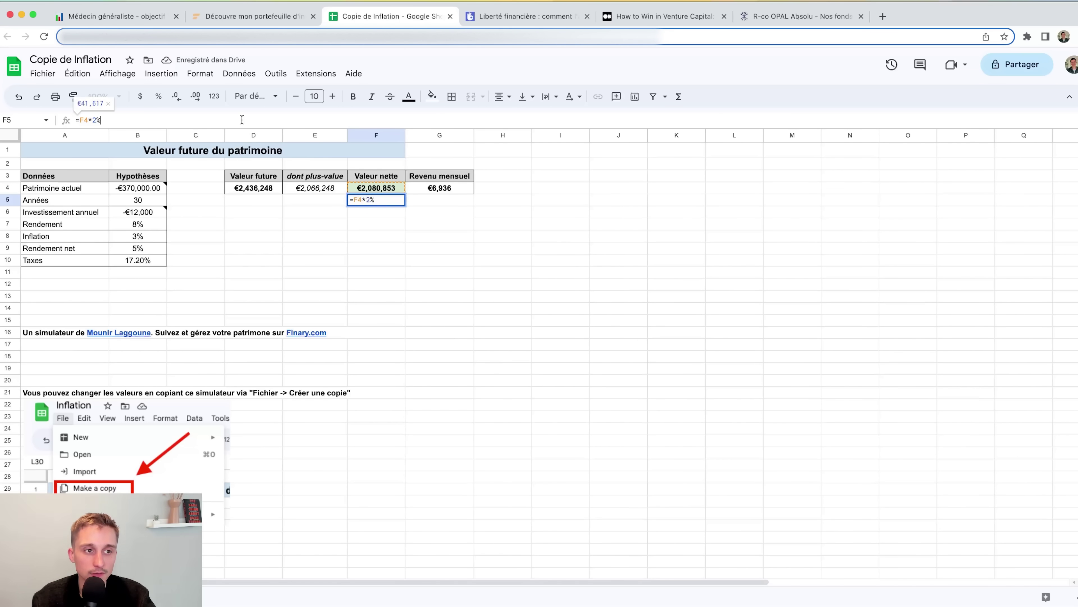
type("/12")
key("Return")
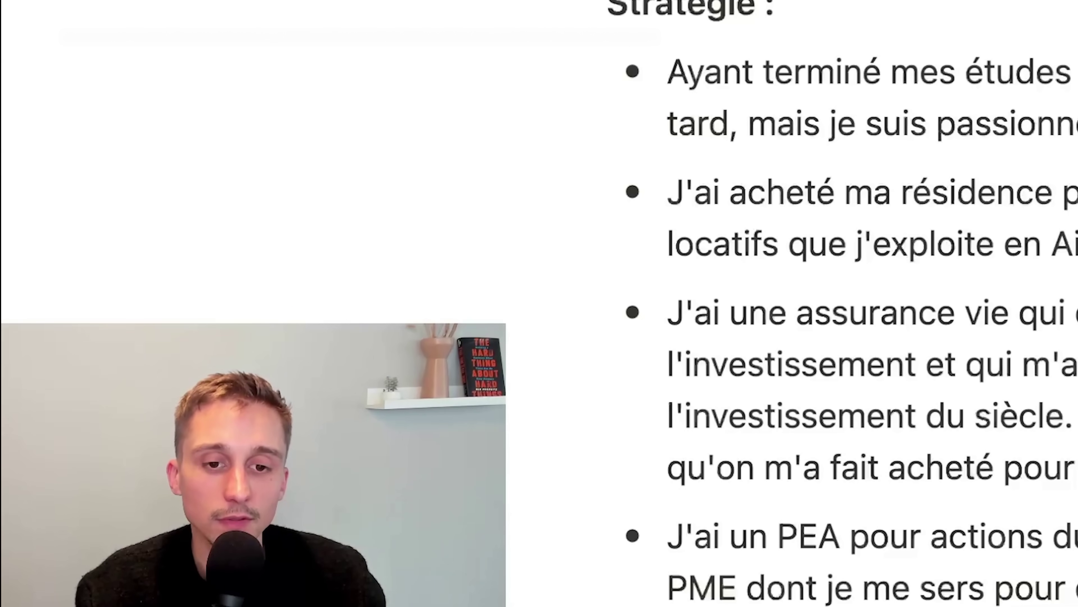
Read the rest of the Stratégie list in the investor's notes, covering the PEA, cryptos and startups.
scroll(849, 263, "down", 10)
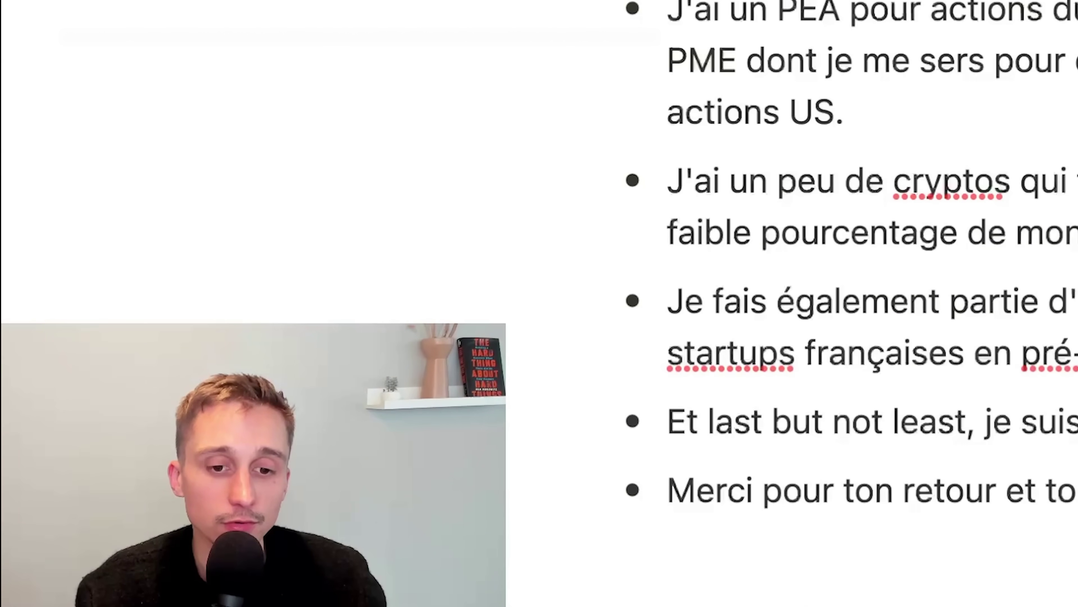